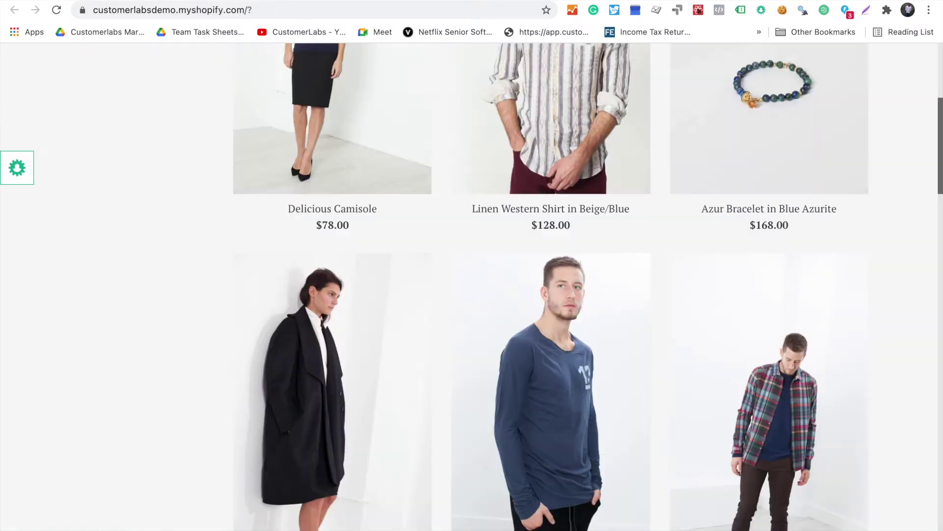
# Open the ActionRecorder actions list from the green gear widget on the store page.
pyautogui.click(25, 174)
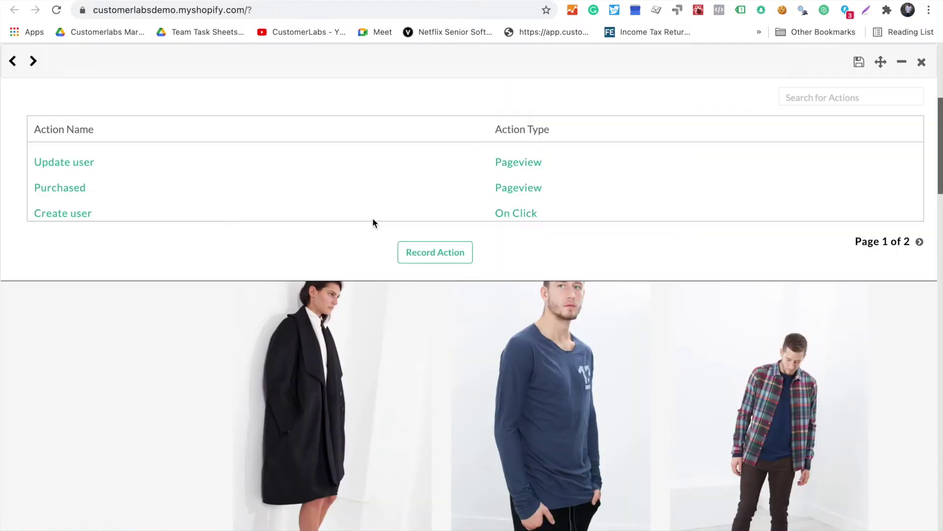
# On the indigo tee page, record an 'Added to cart' On Click action triggered by ADD TO CART.
pyautogui.click(534, 352)
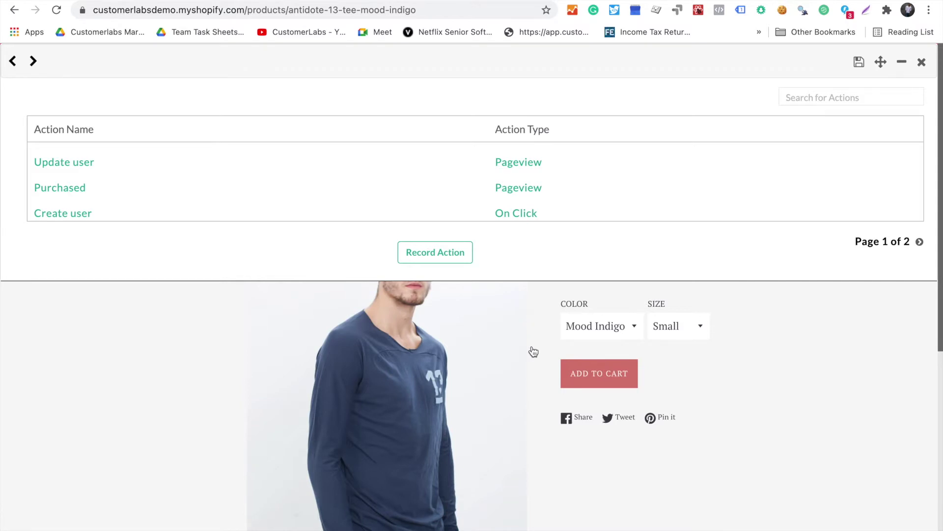
pyautogui.click(436, 251)
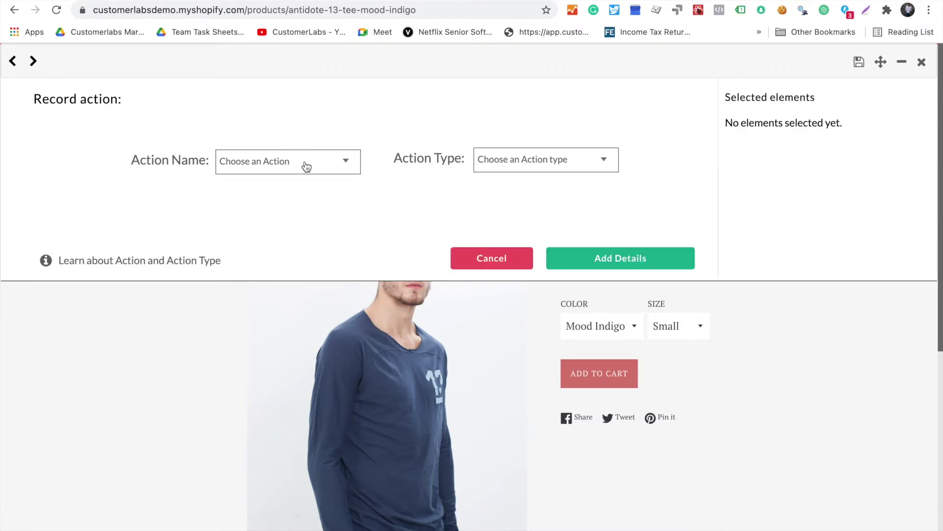
pyautogui.click(304, 169)
pyautogui.click(300, 176)
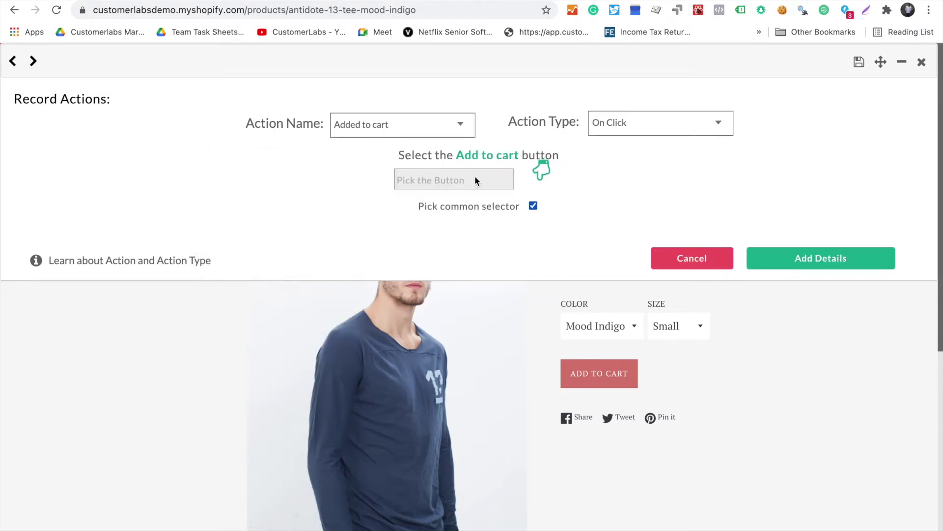
pyautogui.click(544, 174)
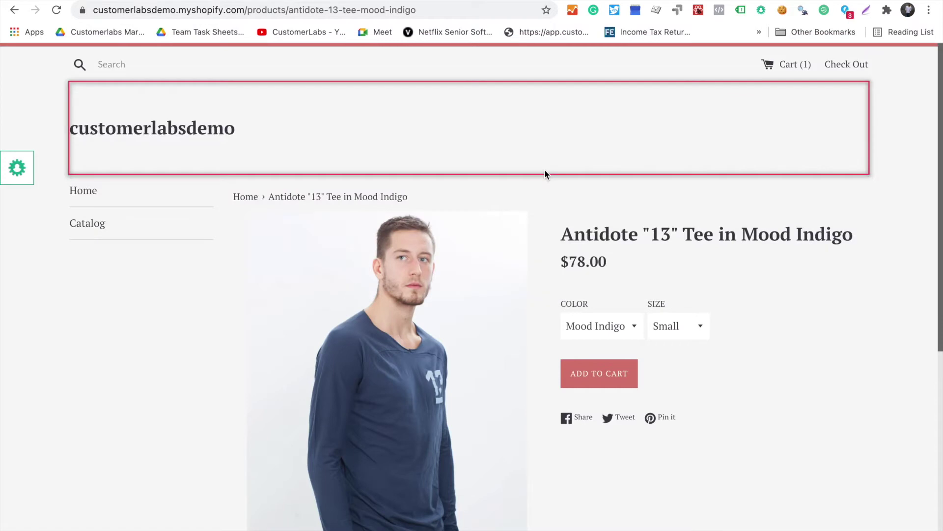
pyautogui.click(565, 379)
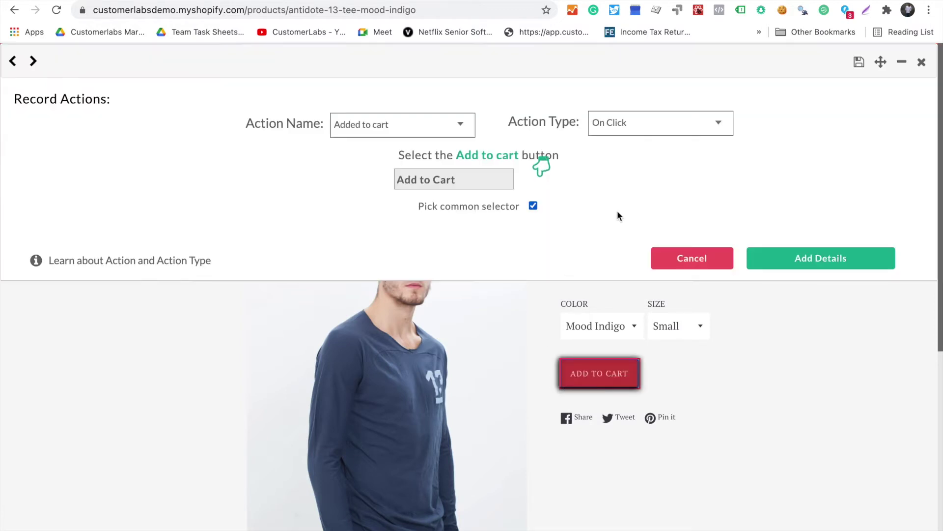
# Save a product_name attribute taken from the product title.
pyautogui.click(797, 257)
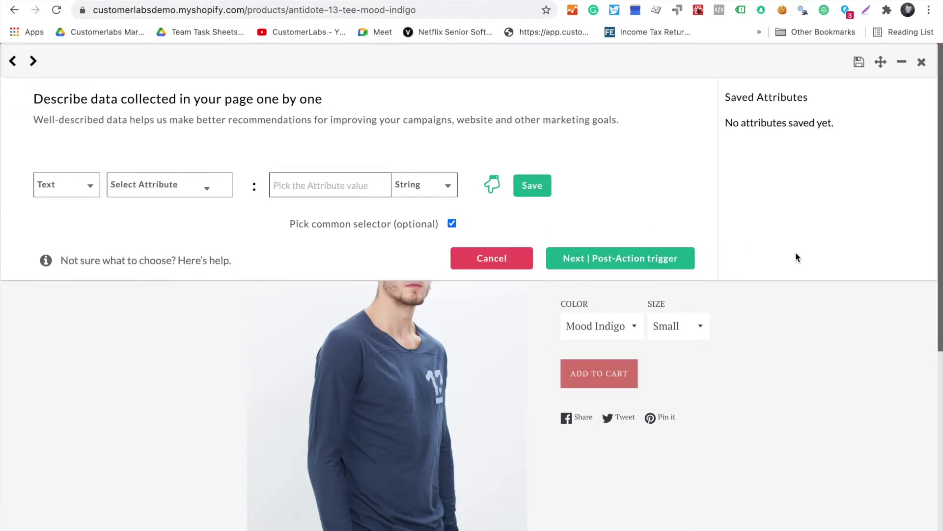
pyautogui.click(181, 190)
pyautogui.click(180, 207)
pyautogui.click(492, 183)
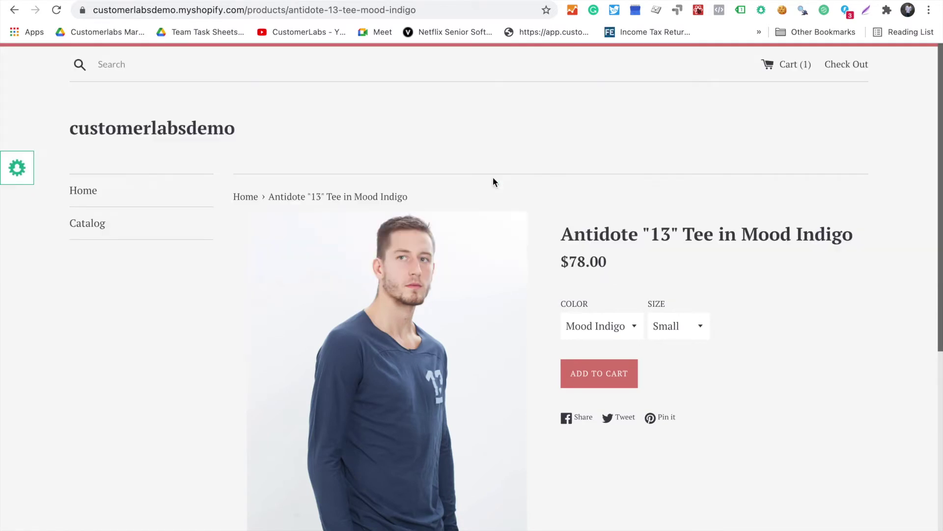
pyautogui.click(704, 223)
pyautogui.click(529, 185)
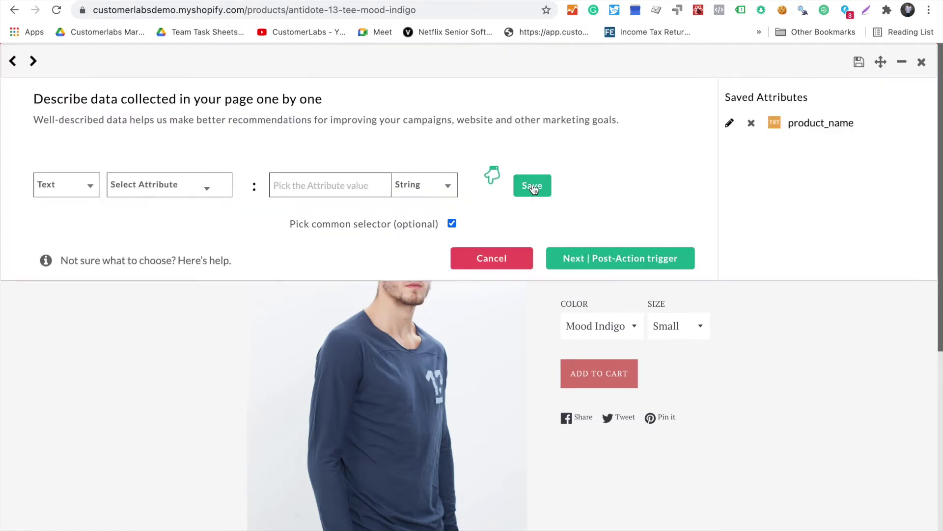
# Save product_price as a Currency attribute from the $78.00 price, then advance to page tracking.
pyautogui.click(213, 195)
pyautogui.click(185, 243)
pyautogui.click(445, 187)
pyautogui.click(447, 227)
pyautogui.click(492, 185)
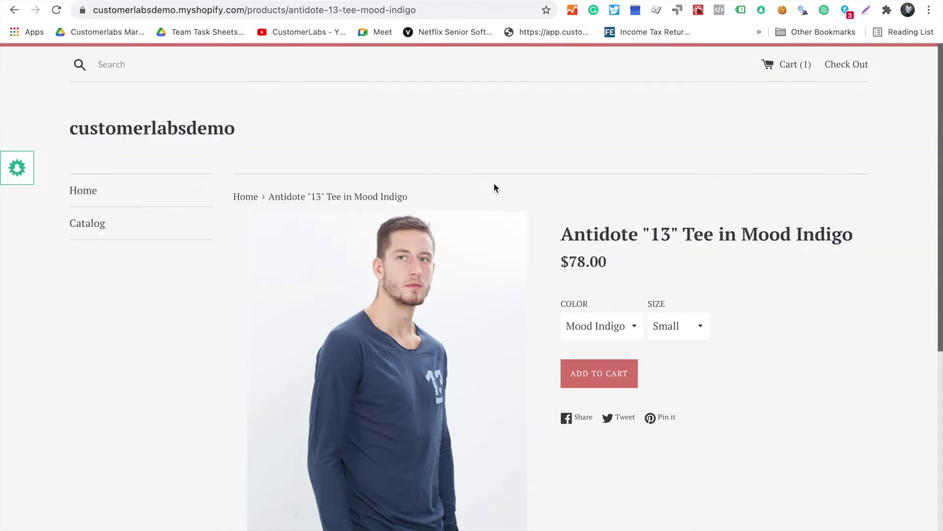
pyautogui.click(580, 264)
pyautogui.click(530, 185)
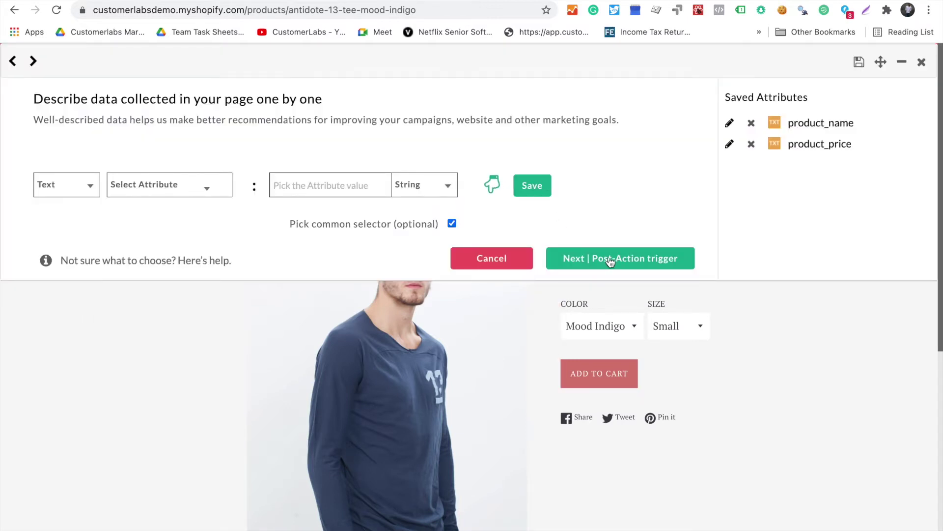
pyautogui.click(611, 259)
pyautogui.click(611, 259)
# Save the custom page path /products/* for the action and return to the actions list.
pyautogui.click(375, 164)
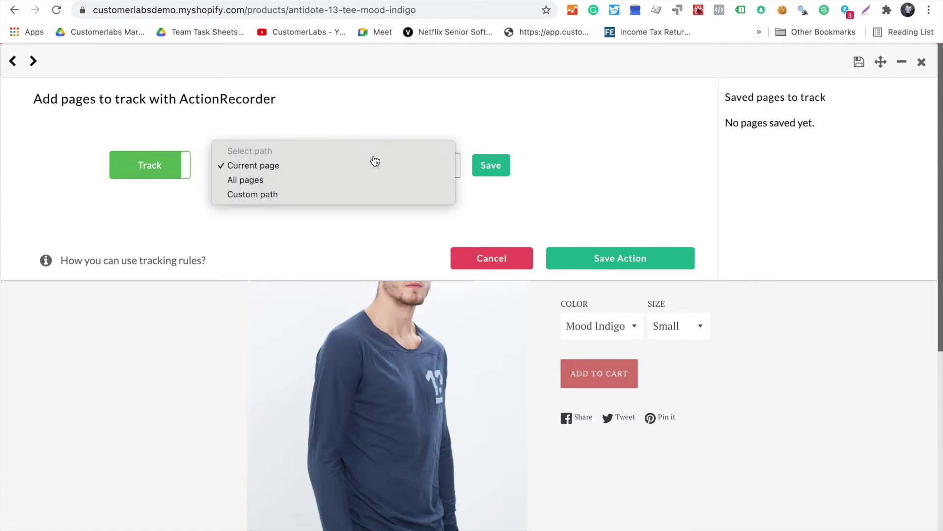
pyautogui.click(379, 195)
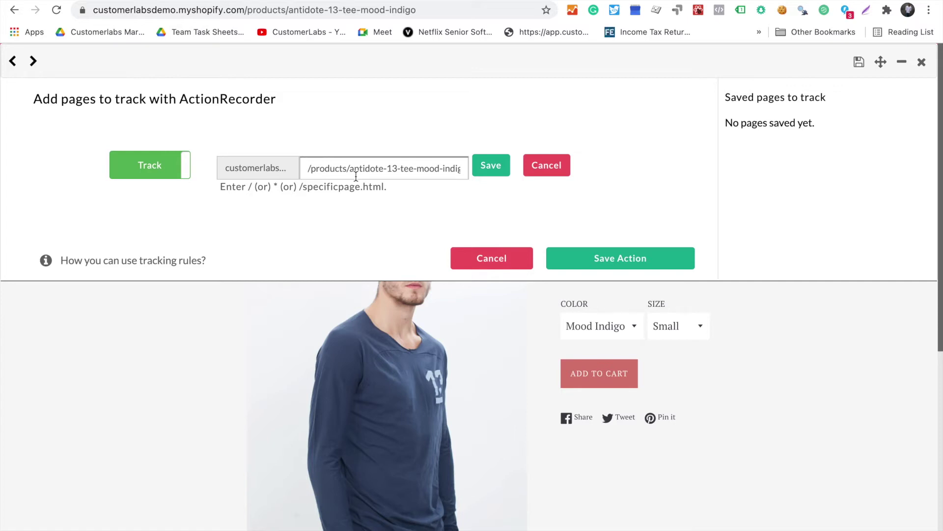
pyautogui.moveTo(350, 169); pyautogui.dragTo(623, 204)
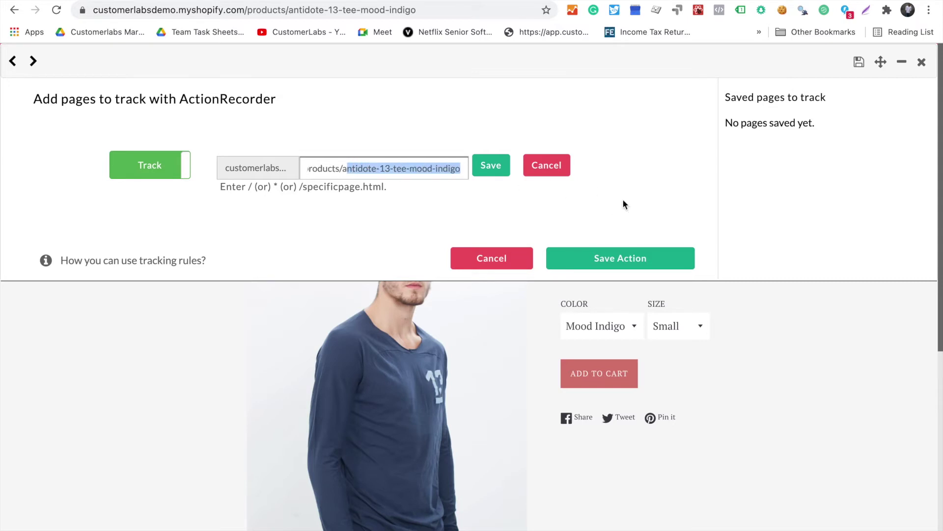
pyautogui.press('BackSpace')
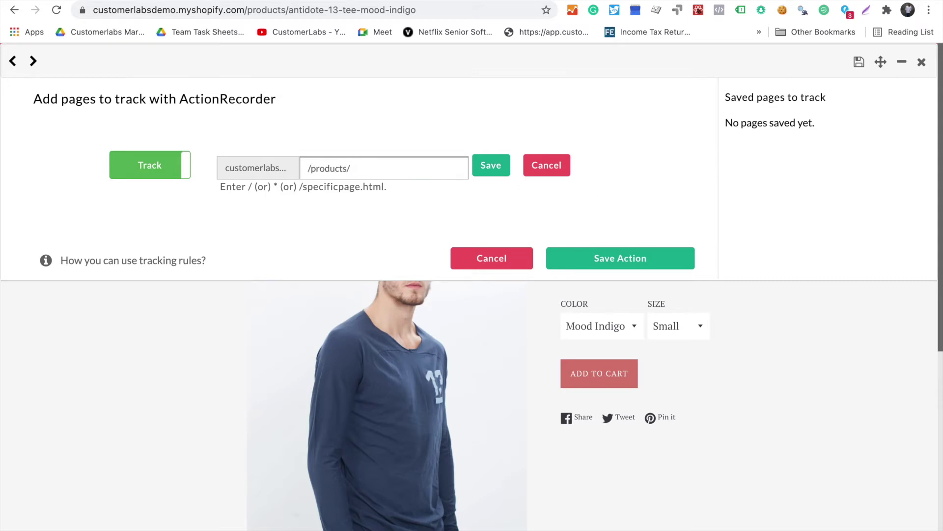
pyautogui.click(501, 166)
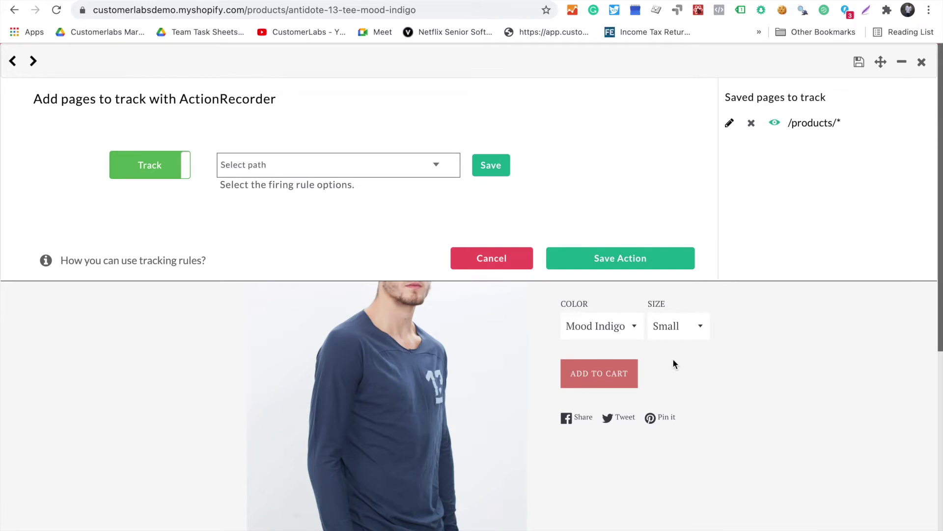
pyautogui.click(494, 261)
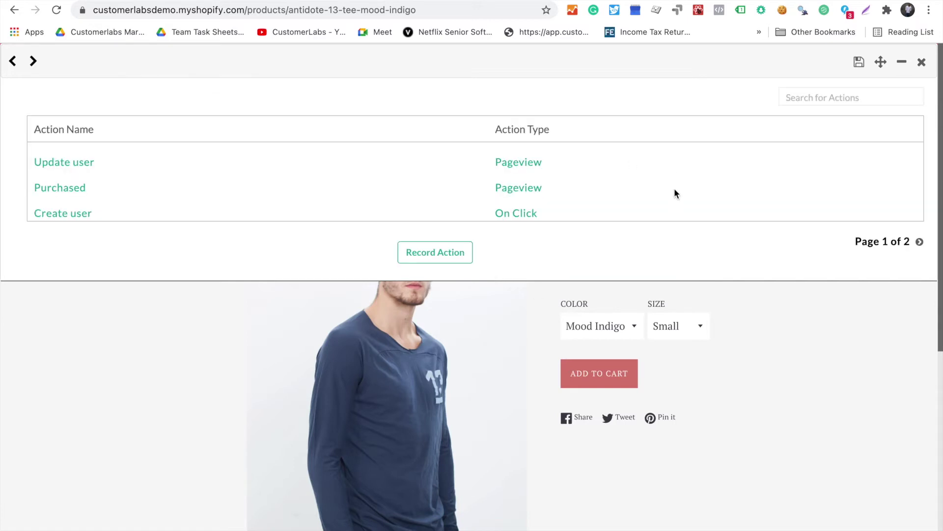
# Back on the order confirmation page, open the Purchased action's data attributes for editing.
pyautogui.press('super+bracketleft')
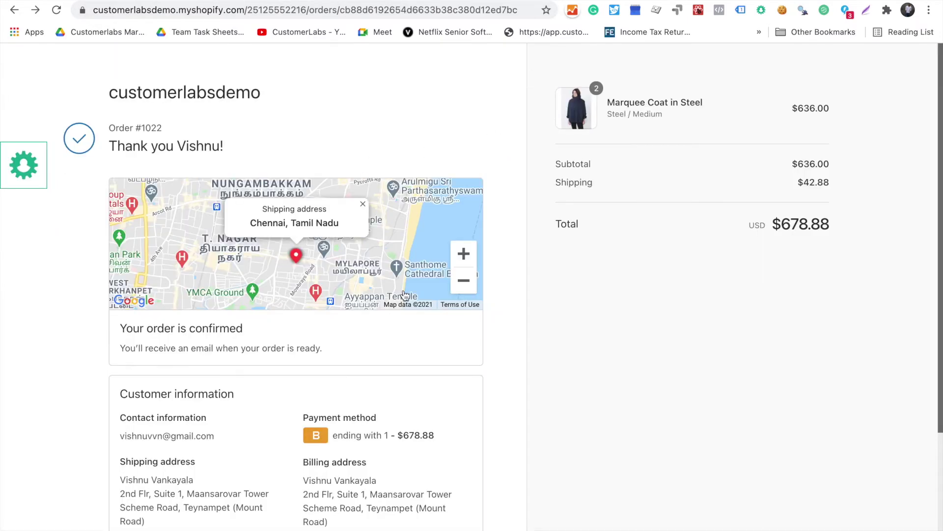
pyautogui.scroll(-3, 404, 295)
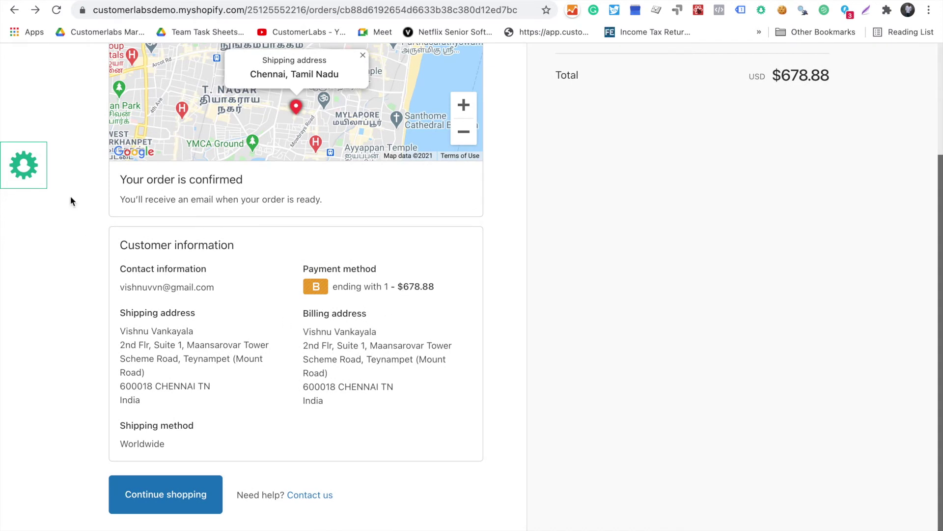
pyautogui.click(24, 165)
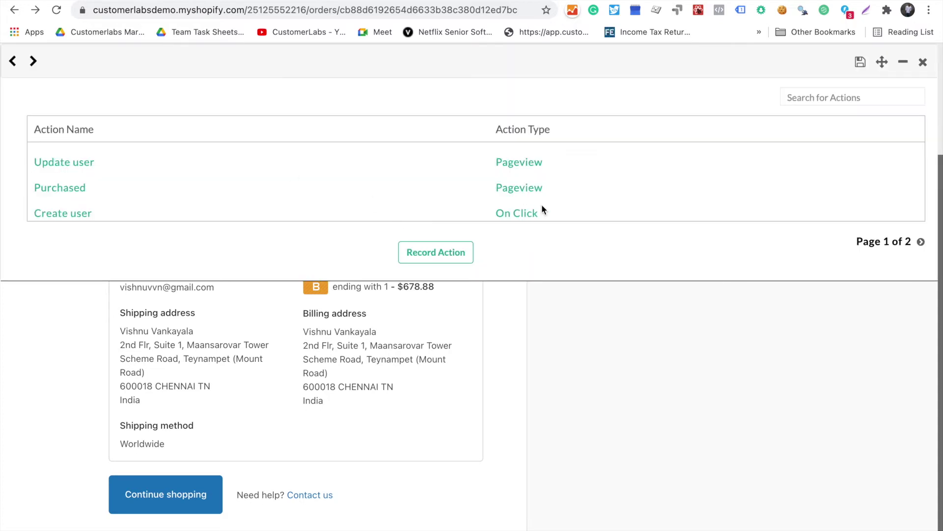
pyautogui.click(523, 188)
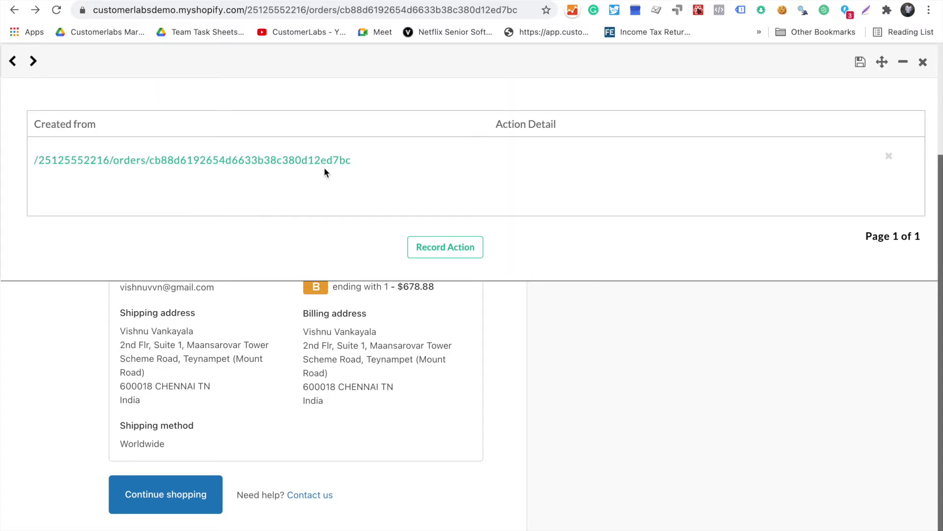
pyautogui.click(322, 166)
pyautogui.click(623, 264)
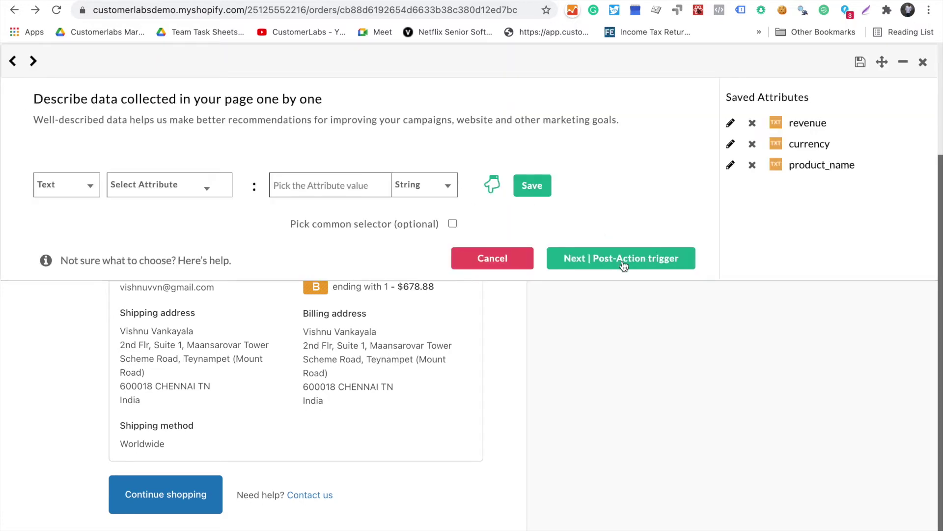
# Re-pick product_name from the 'Marquee Coat in Steel' title on the order page.
pyautogui.click(730, 165)
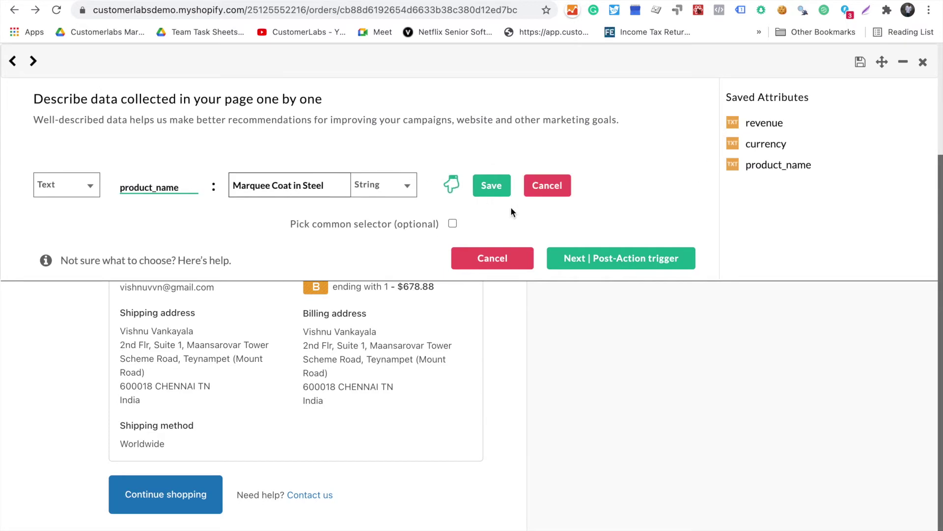
pyautogui.click(451, 186)
pyautogui.scroll(3, 685, 176)
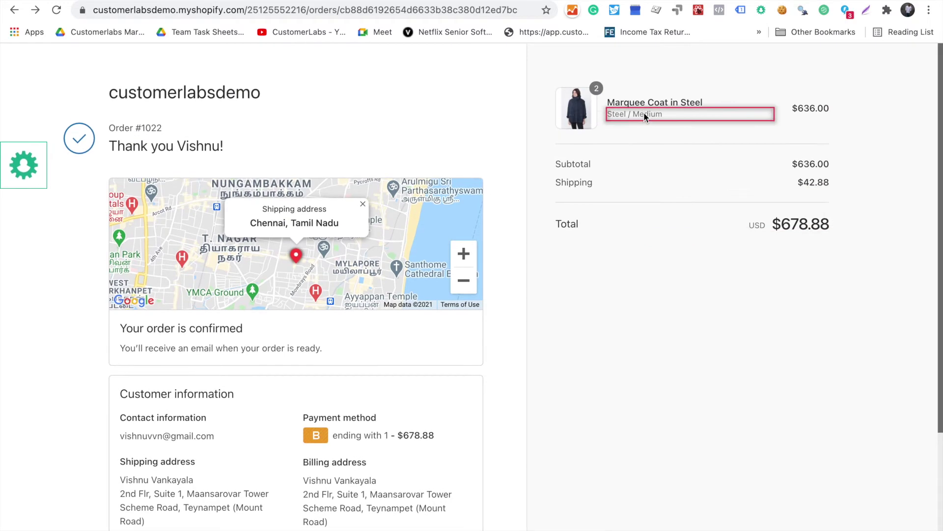
pyautogui.click(643, 106)
# Save the product_name edit and update the Purchased action.
pyautogui.click(500, 189)
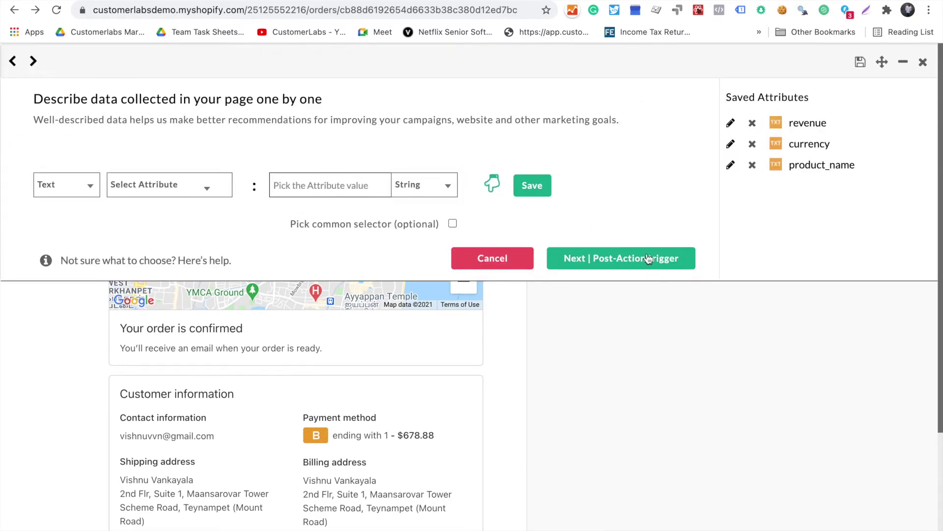
pyautogui.click(615, 256)
pyautogui.click(615, 256)
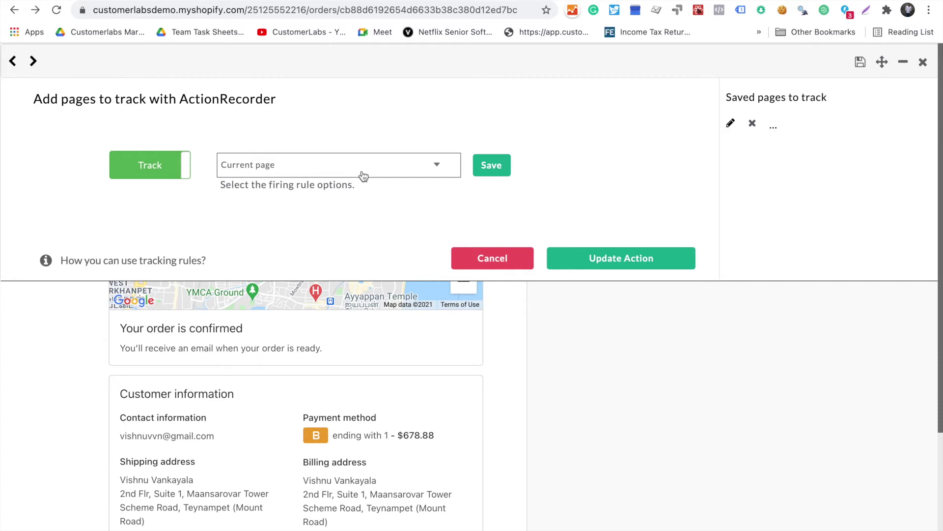
pyautogui.click(602, 267)
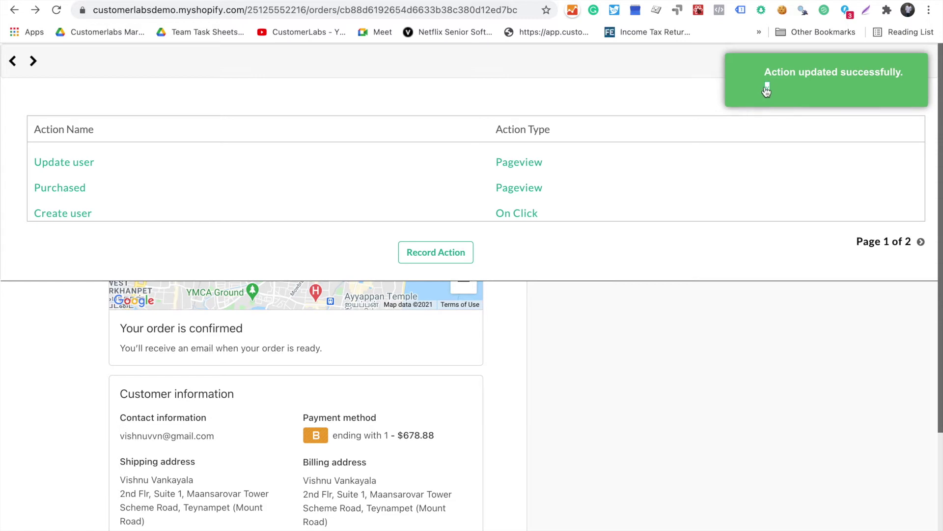
# Save all recorder changes and close ActionRecorder.
pyautogui.click(766, 88)
pyautogui.click(860, 62)
pyautogui.click(440, 184)
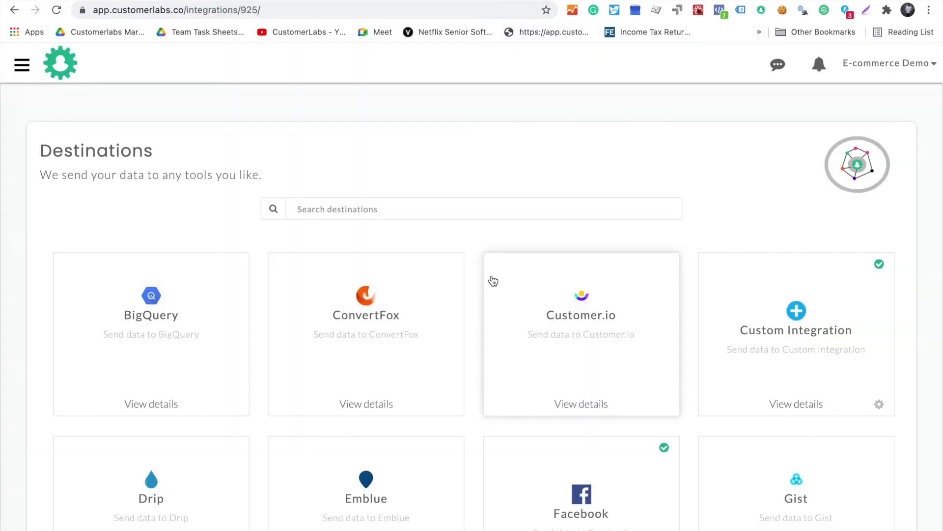
# Open Facebook Customization from the Facebook card on the Destinations page.
pyautogui.scroll(-3, 490, 280)
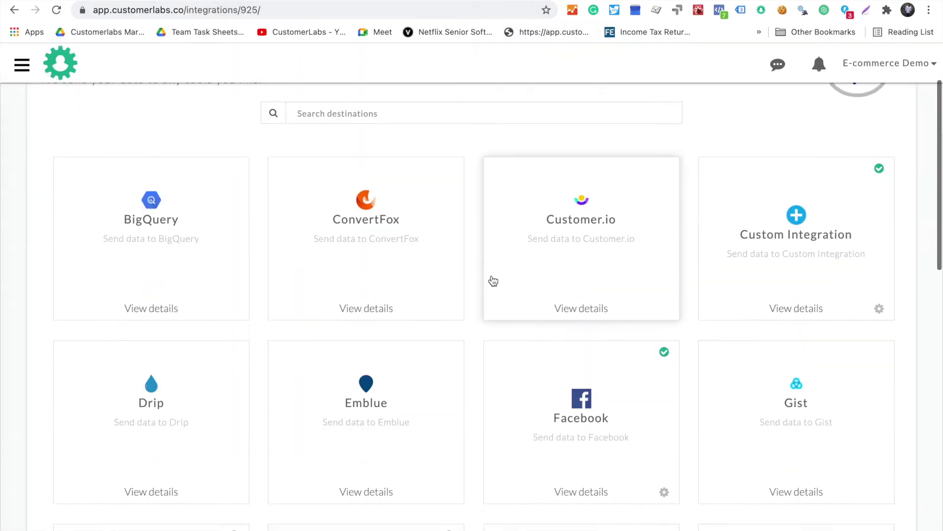
pyautogui.click(578, 339)
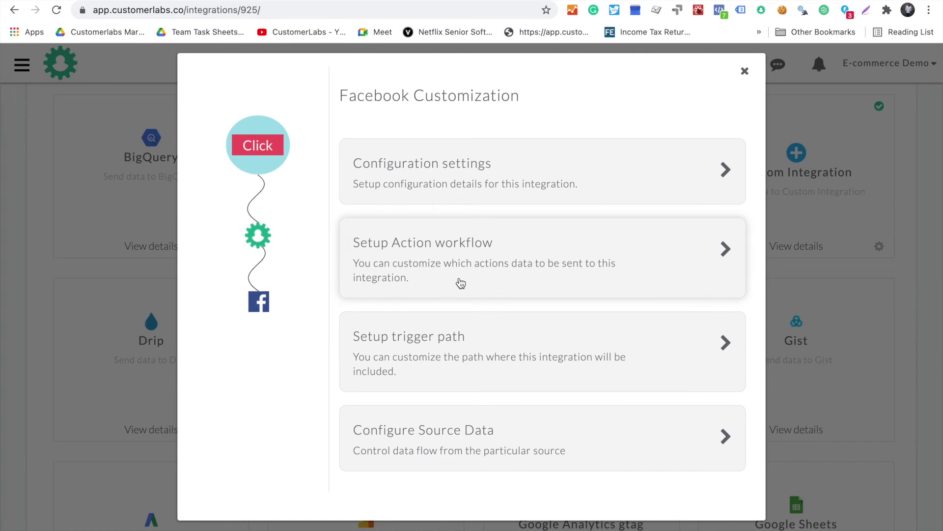
# Re-authenticate Facebook in Configuration settings and select the Shopify Demo ad account.
pyautogui.click(448, 191)
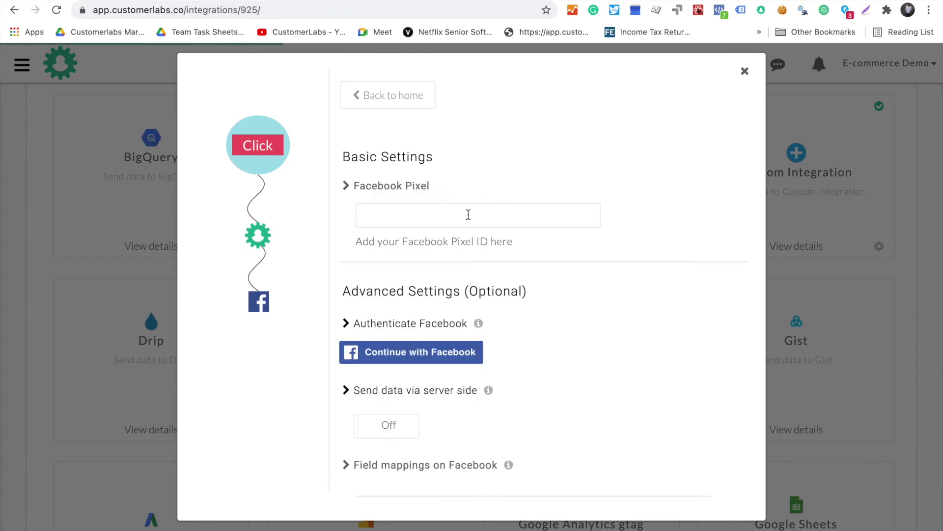
pyautogui.doubleClick(495, 216)
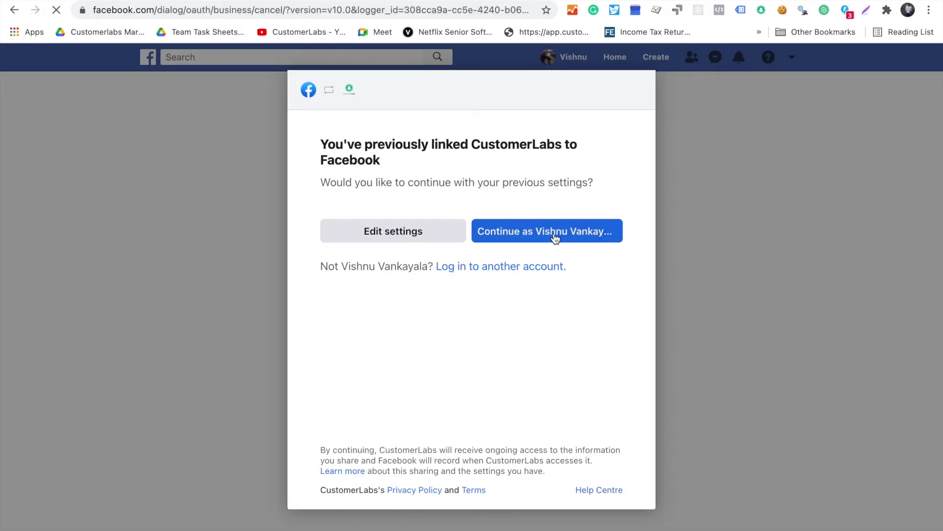
pyautogui.click(554, 235)
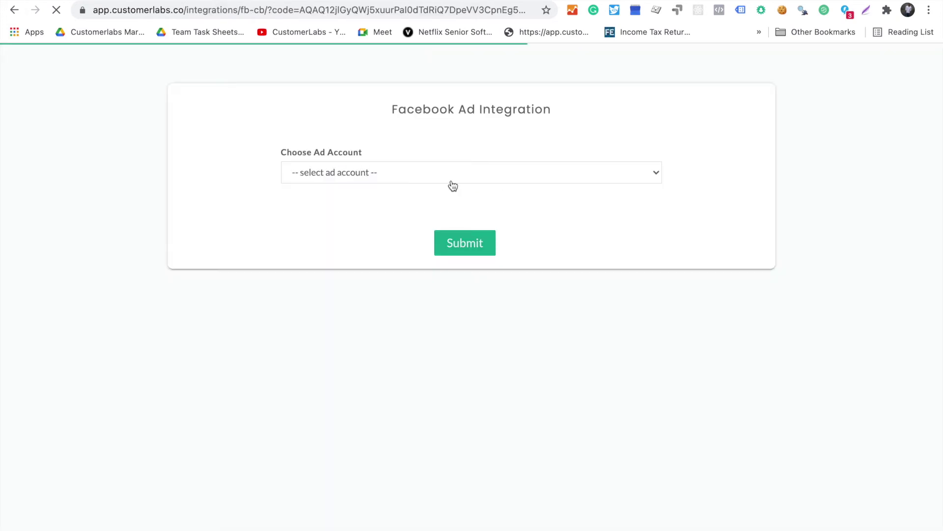
pyautogui.click(452, 180)
pyautogui.click(424, 294)
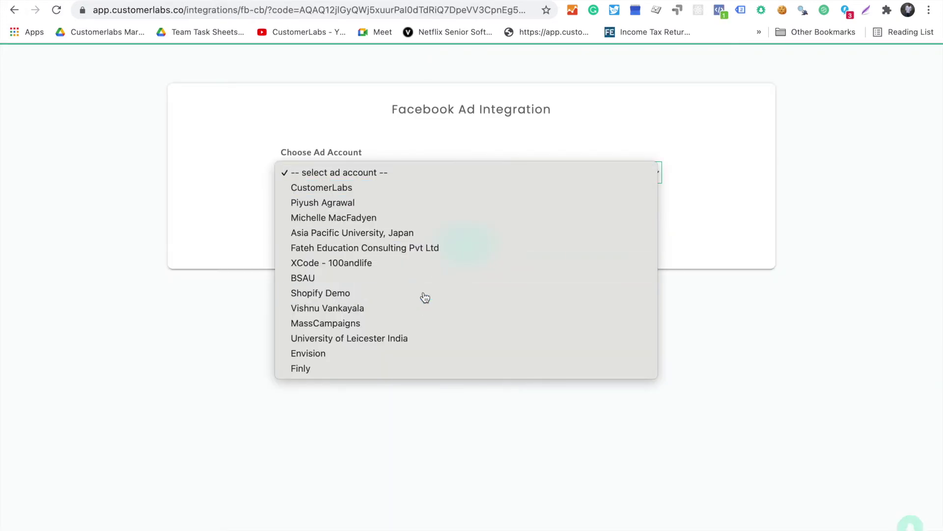
pyautogui.click(462, 241)
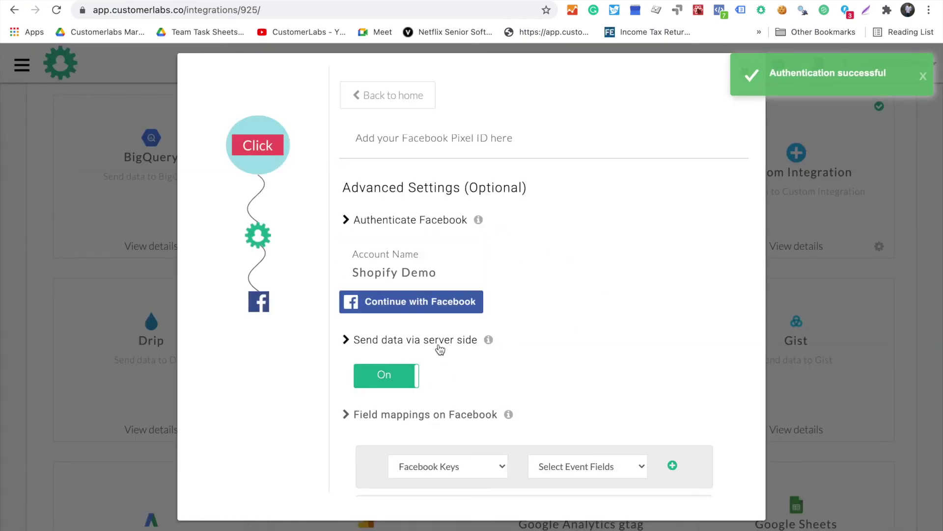
pyautogui.scroll(-1, 440, 349)
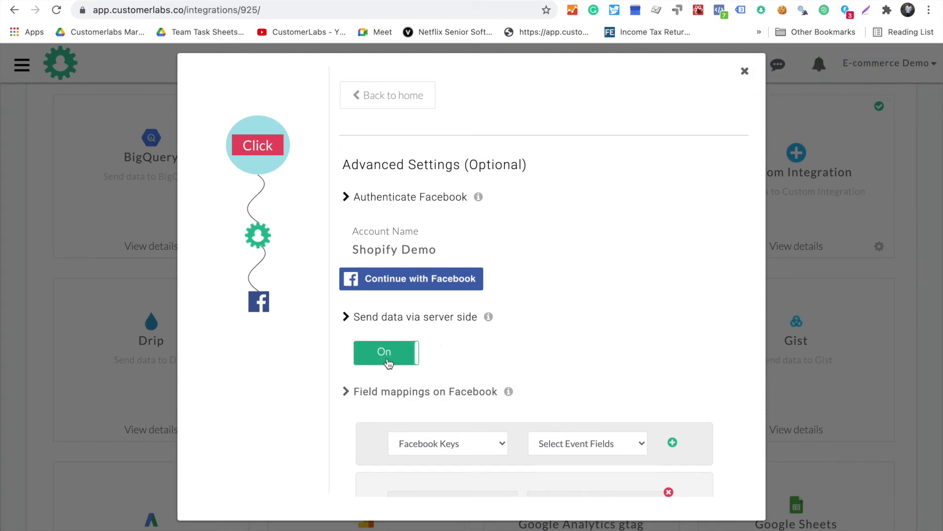
pyautogui.click(395, 102)
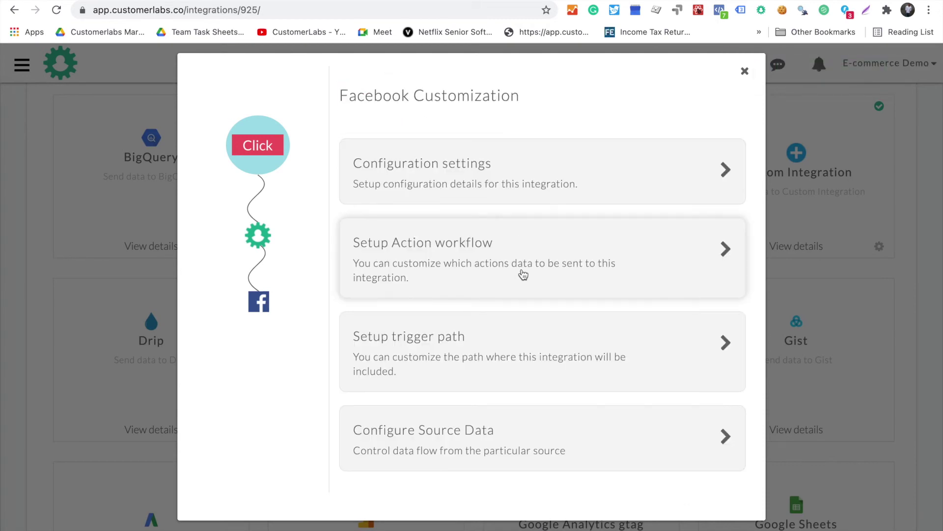
# In the action workflow, switch all server-side callbacks off and back on.
pyautogui.click(421, 252)
pyautogui.scroll(-3, 565, 284)
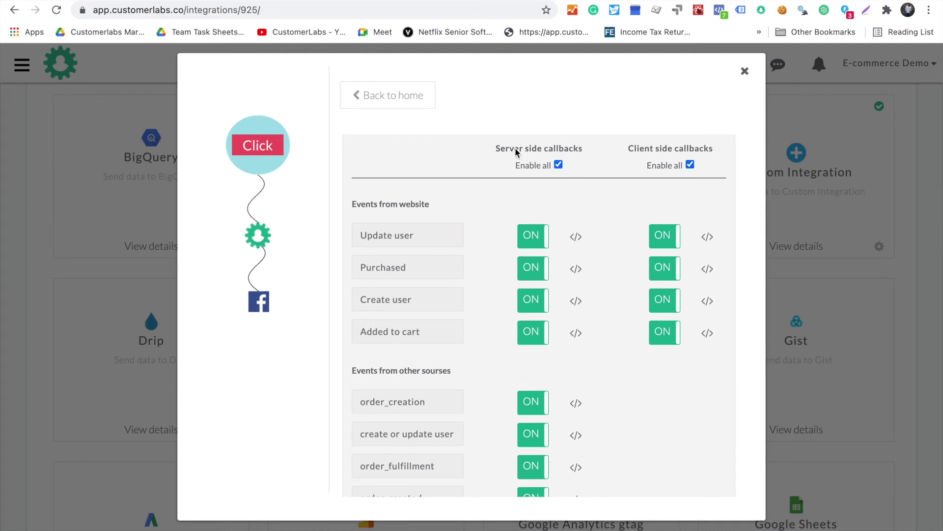
pyautogui.click(559, 165)
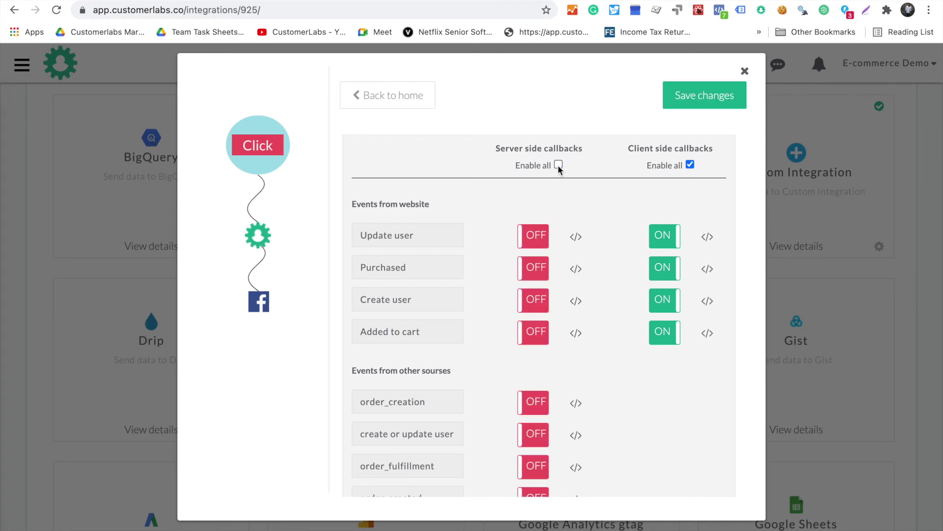
pyautogui.click(559, 165)
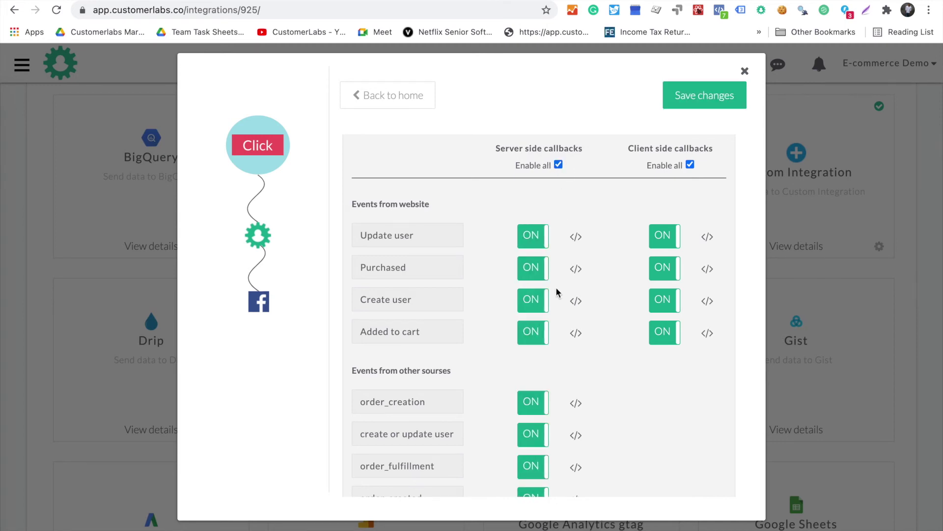
pyautogui.scroll(-1, 567, 380)
pyautogui.scroll(-3, 567, 380)
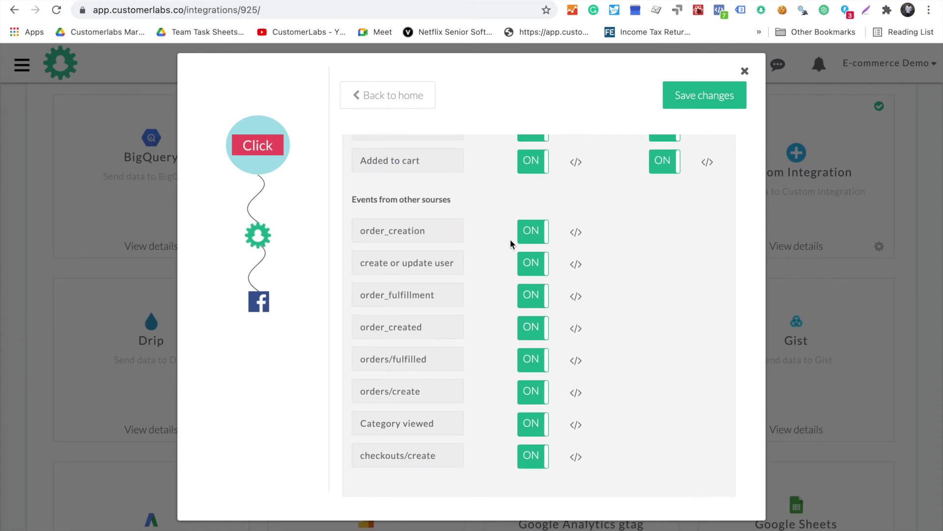
pyautogui.scroll(3, 549, 314)
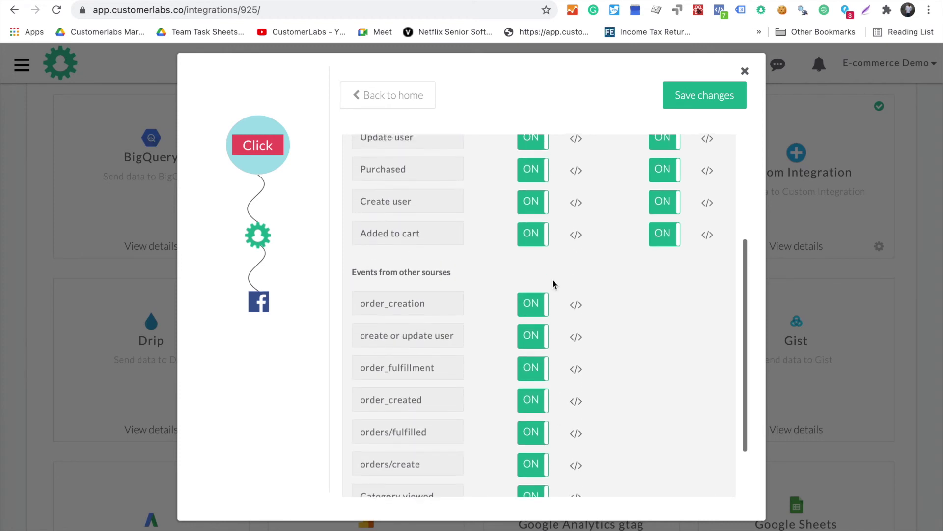
# Open the Purchased event's custom script and select the TEST73242 test_event_code value.
pyautogui.click(575, 232)
pyautogui.hscroll(5, 632, 221)
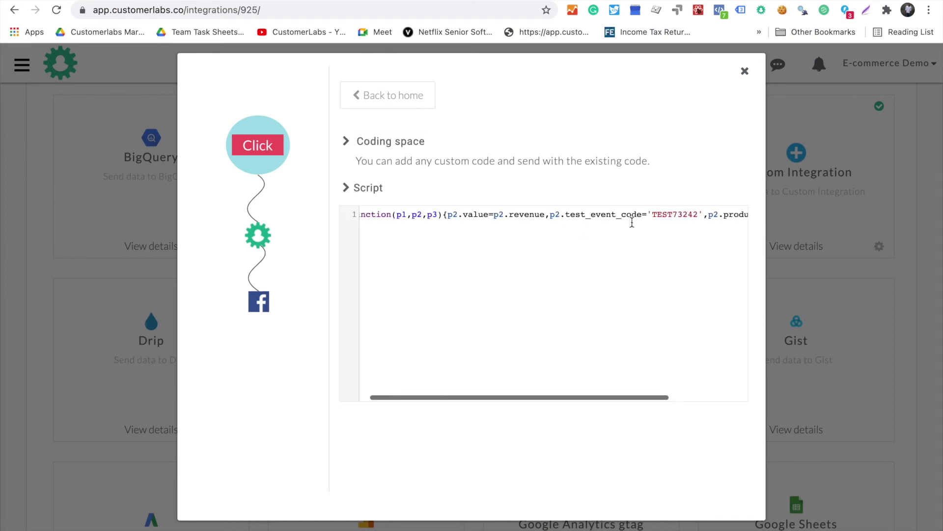
pyautogui.moveTo(455, 214); pyautogui.dragTo(604, 214)
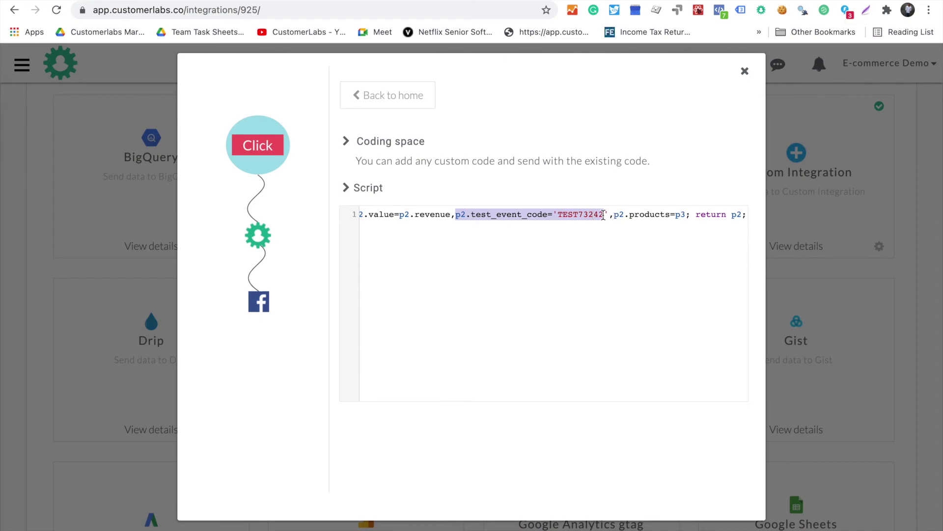
pyautogui.click(603, 215)
pyautogui.doubleClick(589, 215)
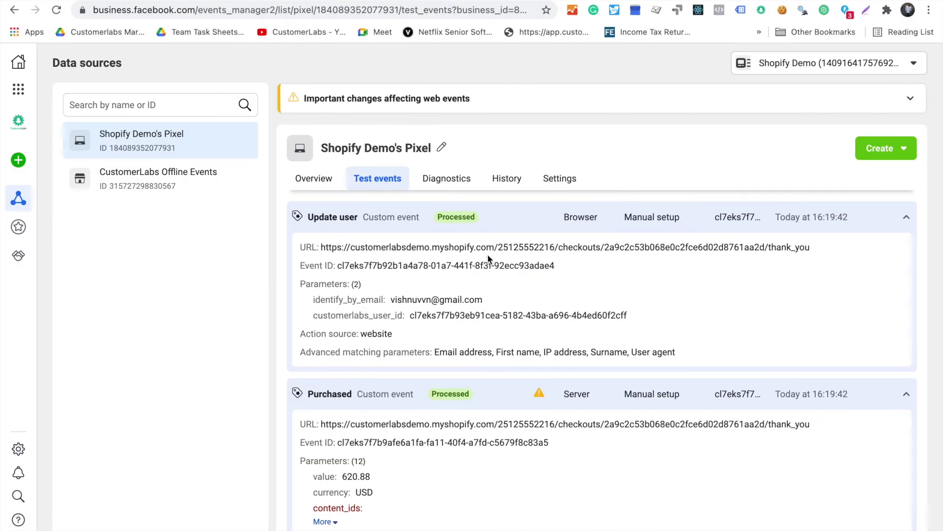
# Select the TEST73242 test code in Test events and collapse the Update user event.
pyautogui.scroll(10, 488, 253)
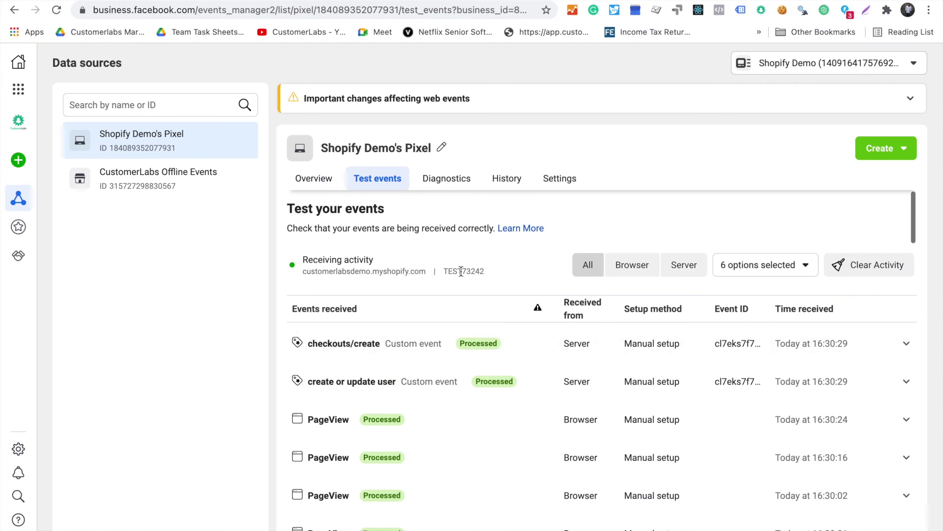
pyautogui.doubleClick(461, 272)
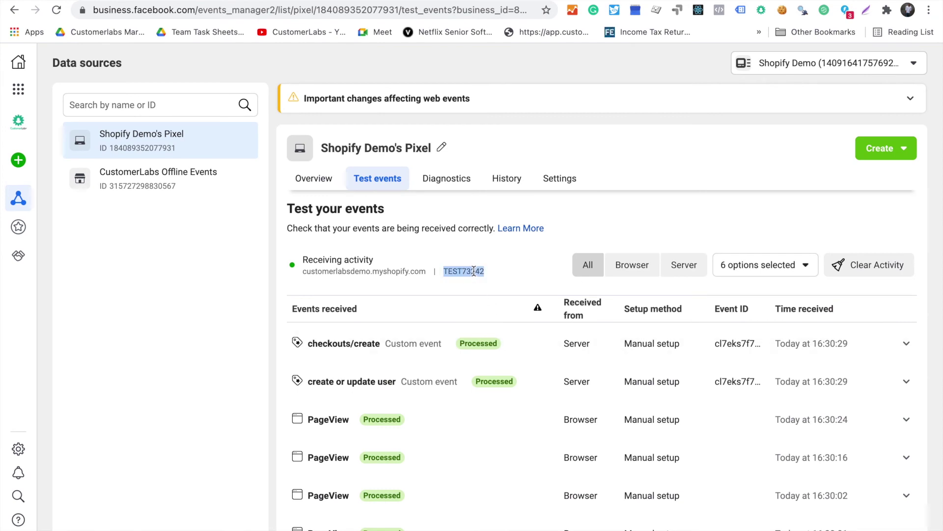
pyautogui.click(473, 271)
pyautogui.scroll(-5, 496, 269)
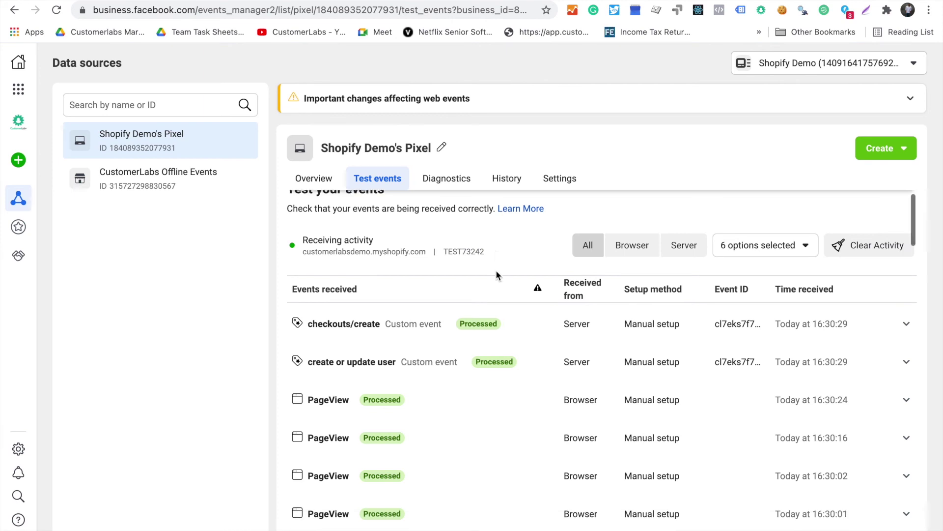
pyautogui.scroll(-2, 497, 275)
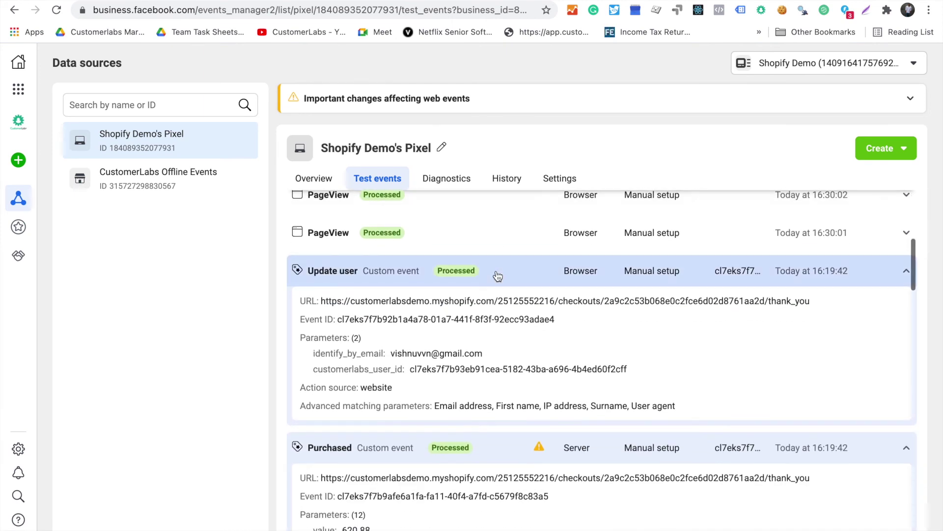
pyautogui.click(497, 271)
pyautogui.scroll(-2, 496, 270)
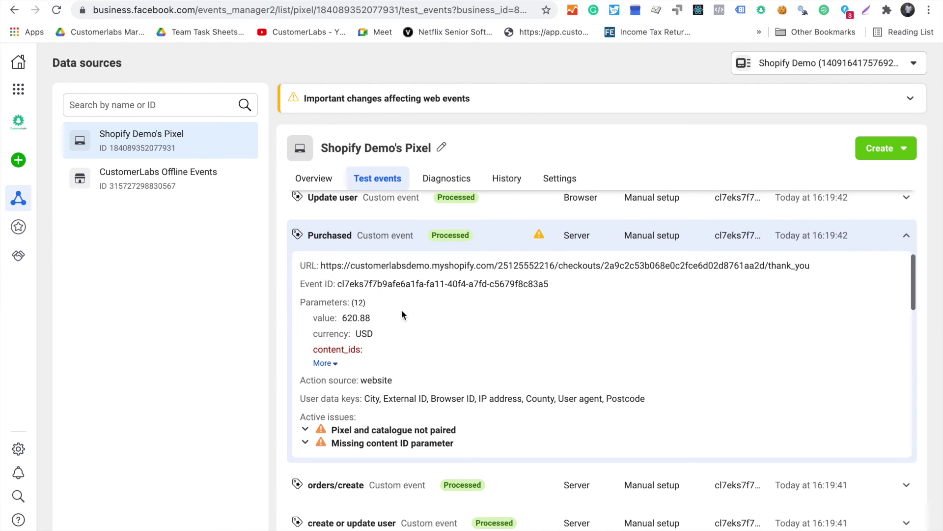
# Re-expand the Purchased server event and review its parameters, including value 620.88 USD.
pyautogui.click(359, 242)
pyautogui.scroll(1, 491, 253)
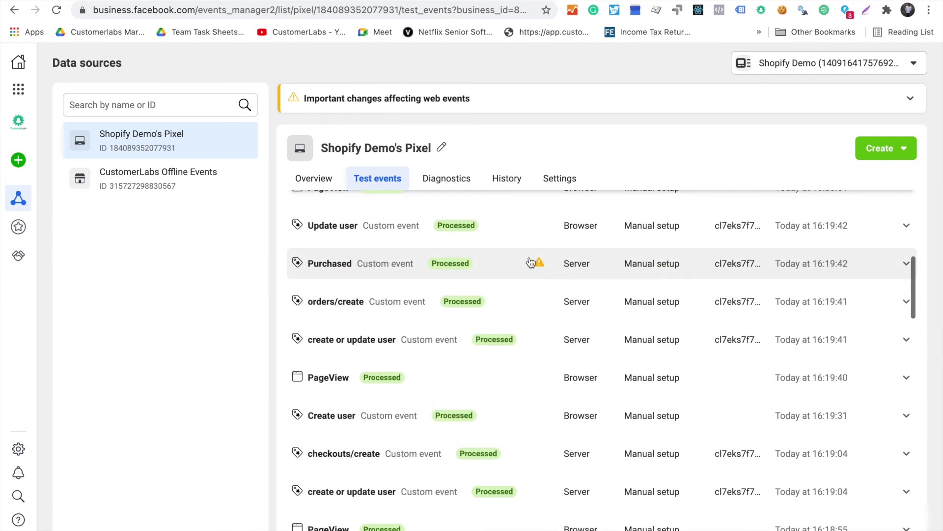
pyautogui.click(583, 269)
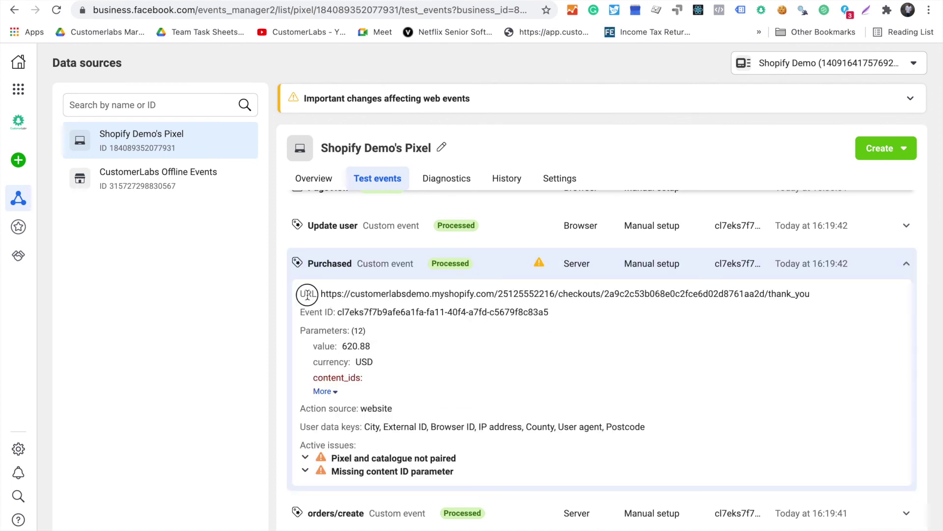
pyautogui.moveTo(310, 292); pyautogui.dragTo(399, 330)
pyautogui.click(399, 330)
pyautogui.scroll(-4, 399, 330)
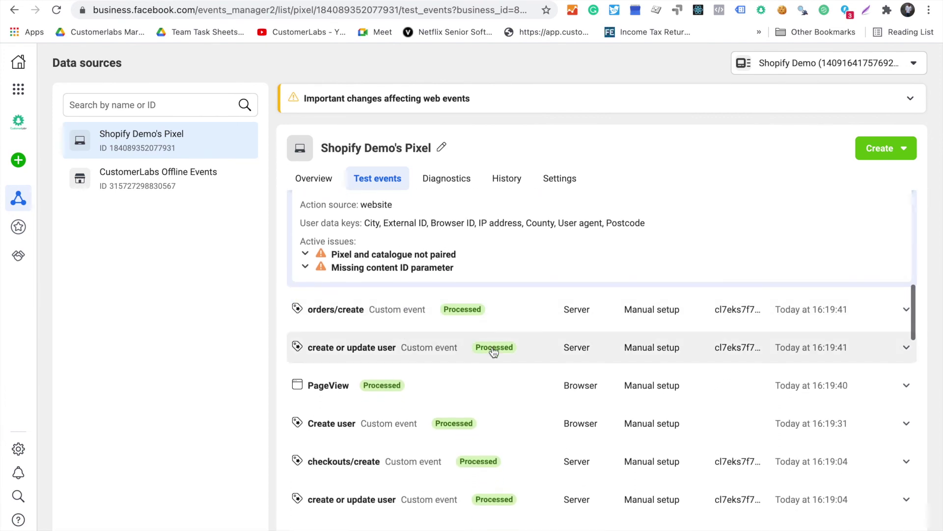
pyautogui.scroll(-3, 491, 348)
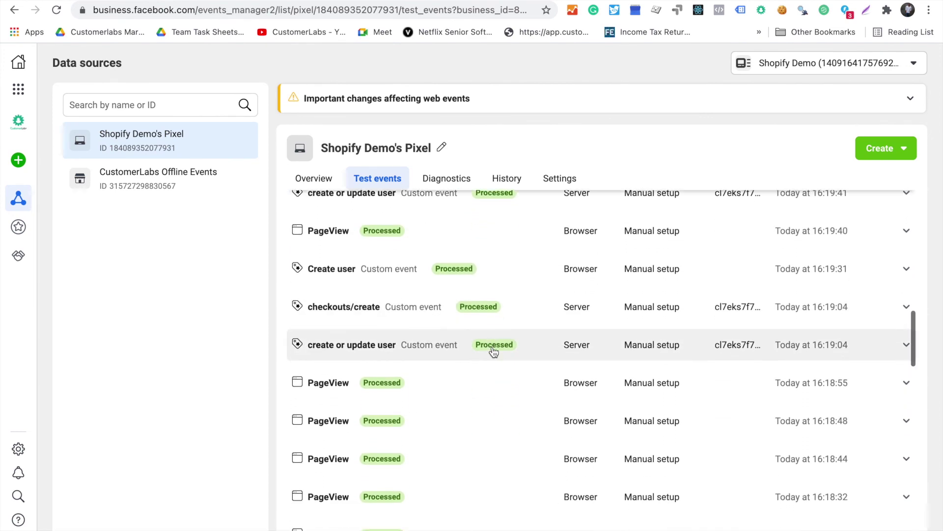
pyautogui.scroll(8, 493, 351)
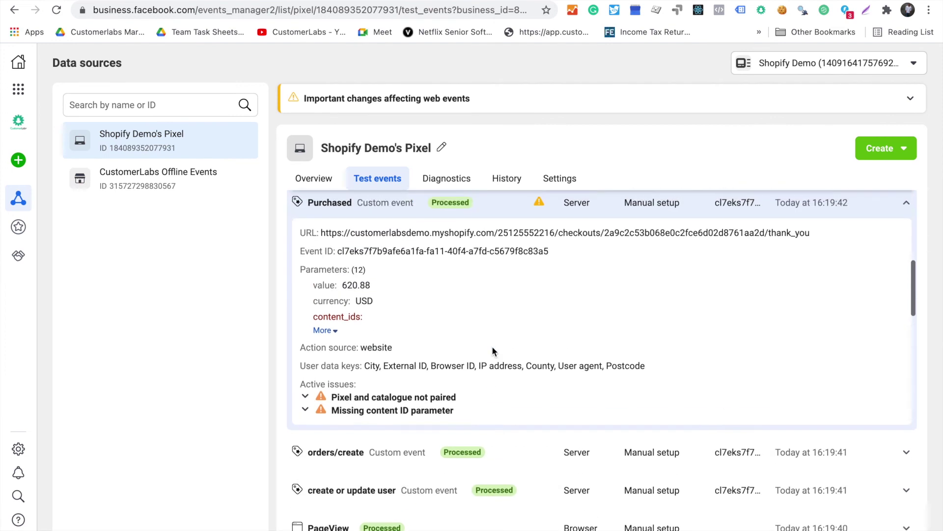